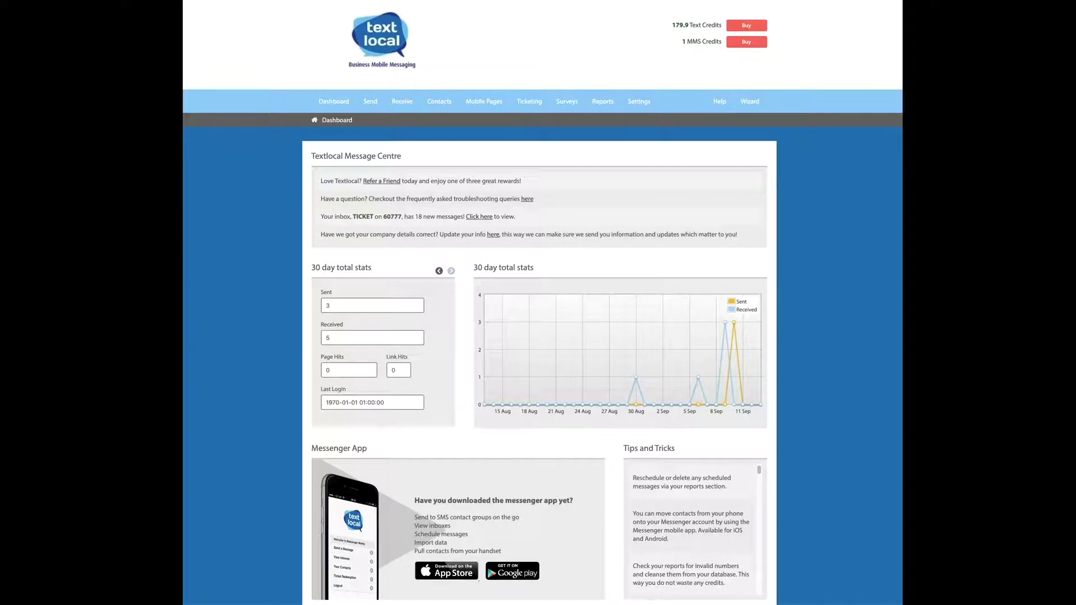
Step: Open the Send menu in the top navigation bar to reach the text message page
left_click(374, 105)
Step: Choose Send Text Messages and enter 'this is a test' in the Message box
left_click(381, 132)
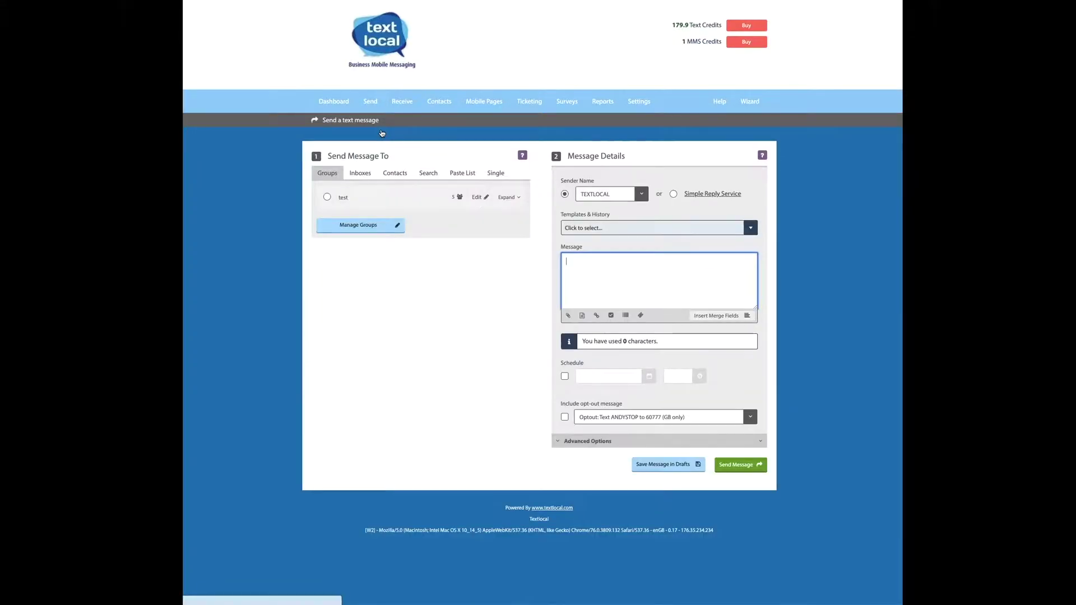
left_click(593, 265)
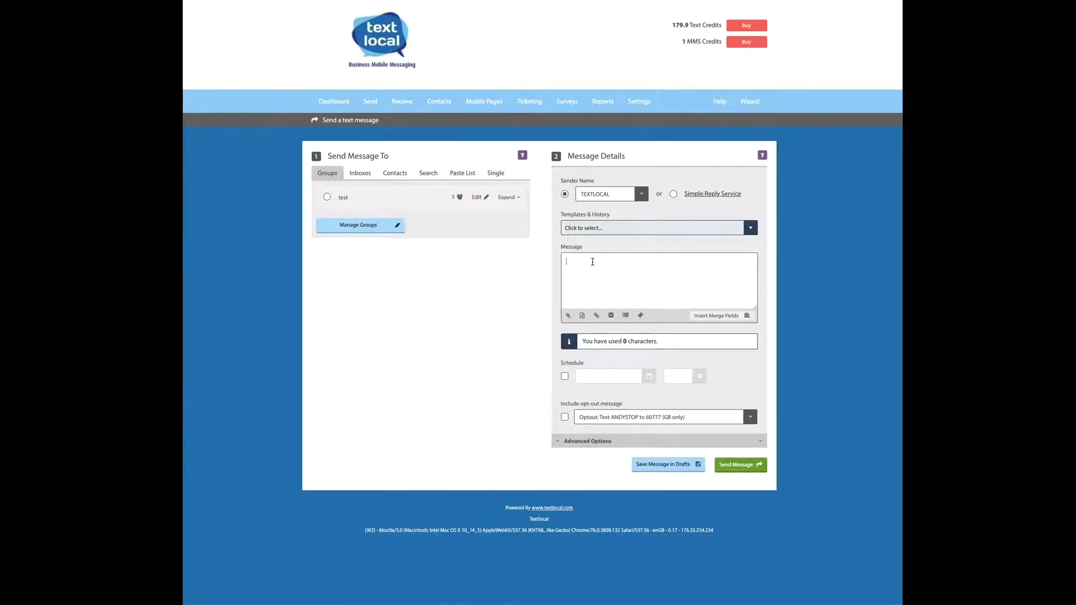
type("this is a test")
Step: Open the File Manager listing the five previously uploaded files
left_click(569, 317)
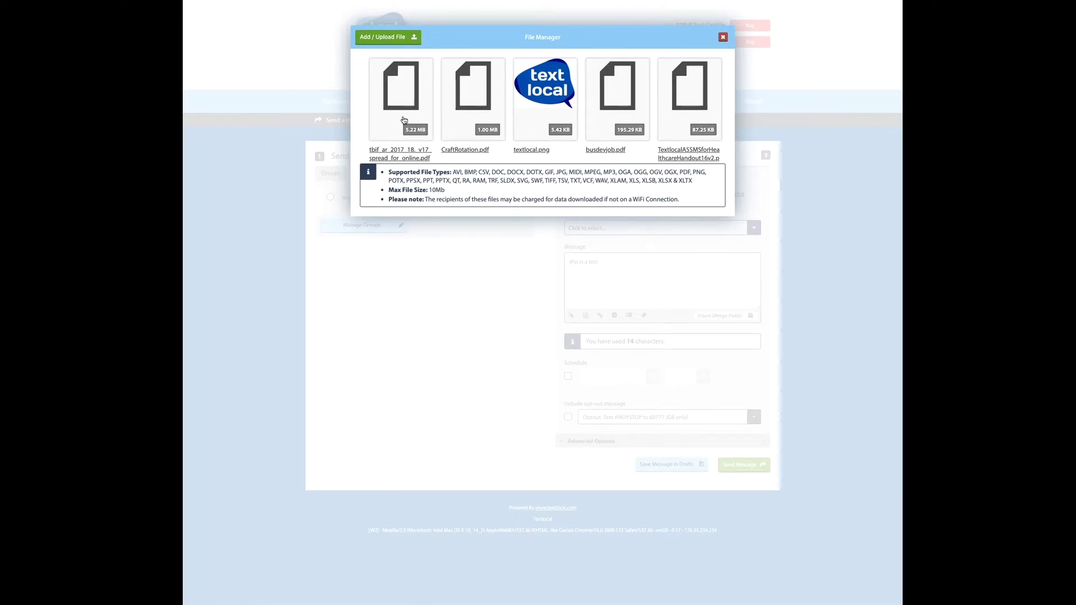
Step: Select the first PDF, the 5.22 MB file, in the File Manager
left_click(402, 109)
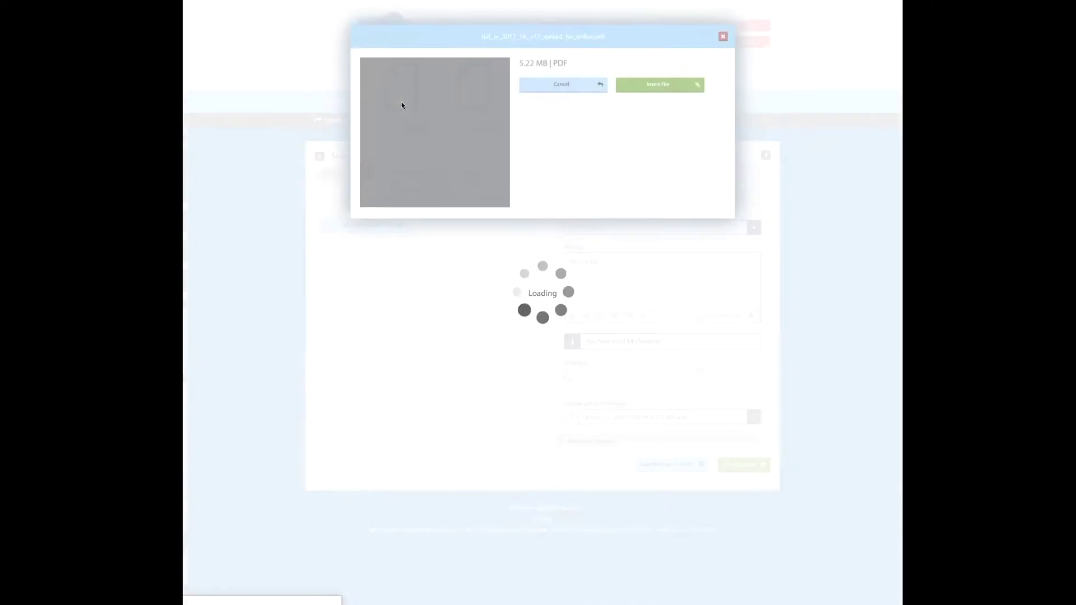